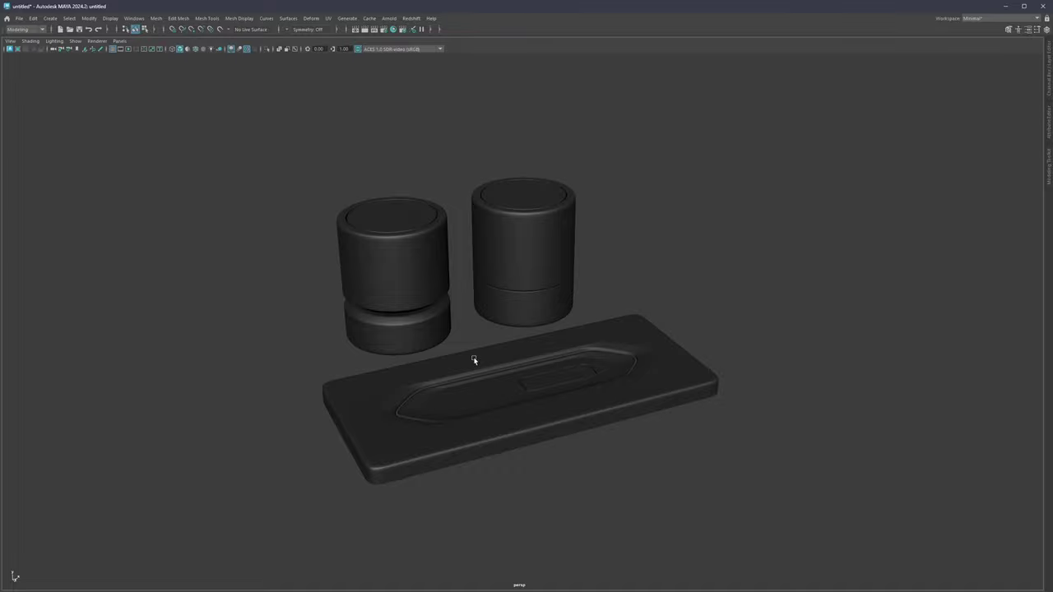
Isolate the rectangular plate and examine its recessed hexagonal groove and rounded rectangular inset.
alt+drag(540, 374, 517, 404)
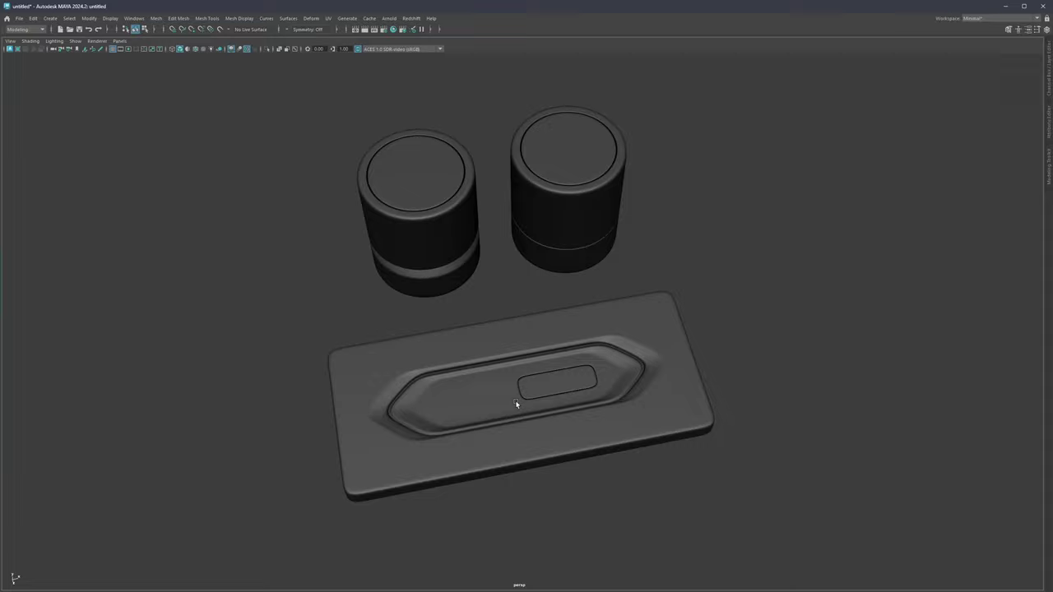
scroll(517, 403, up, 2)
alt+middle_drag(506, 405, 496, 303)
scroll(479, 334, up, 4)
click(479, 334)
key(ctrl+1)
click(661, 465)
scroll(610, 425, down, 3)
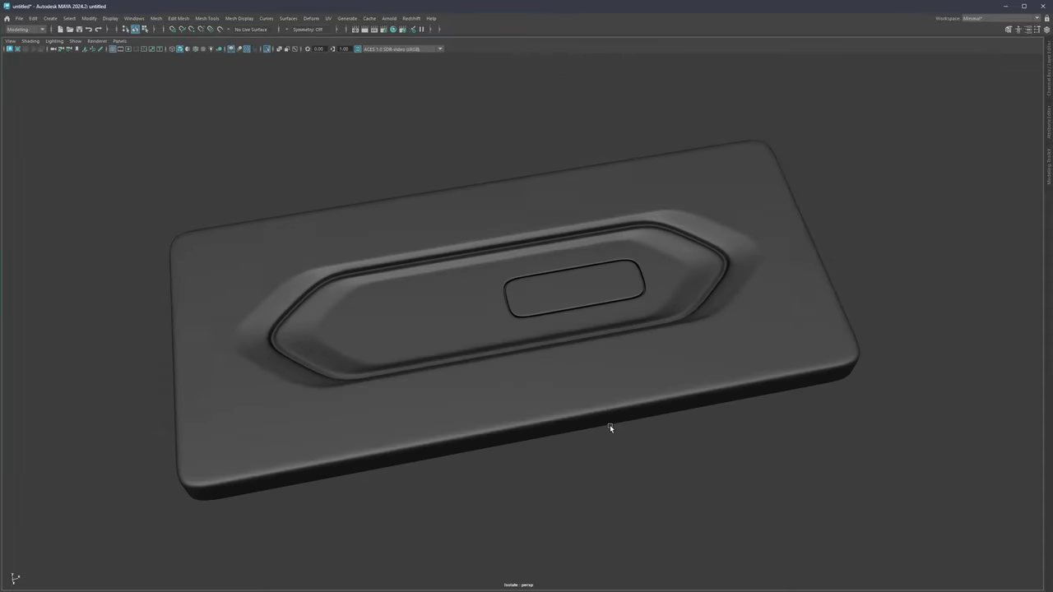
alt+drag(576, 354, 557, 321)
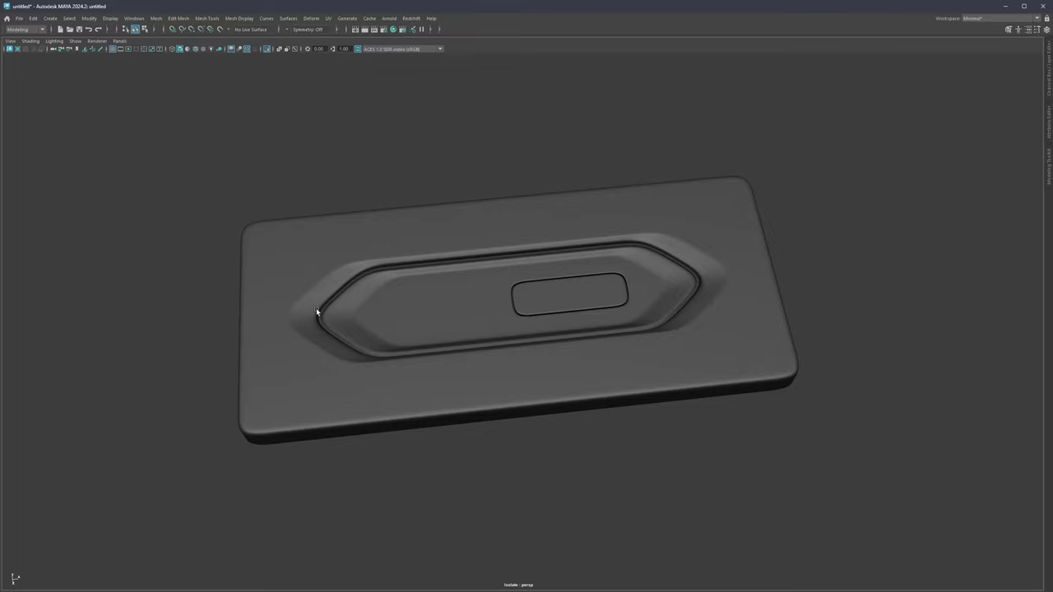
Select all connected faces of the plate's rounded rectangular inset, and clear the selection after inspecting them.
double_click(398, 314)
click(472, 485)
key(ctrl+z)
double_click(556, 304)
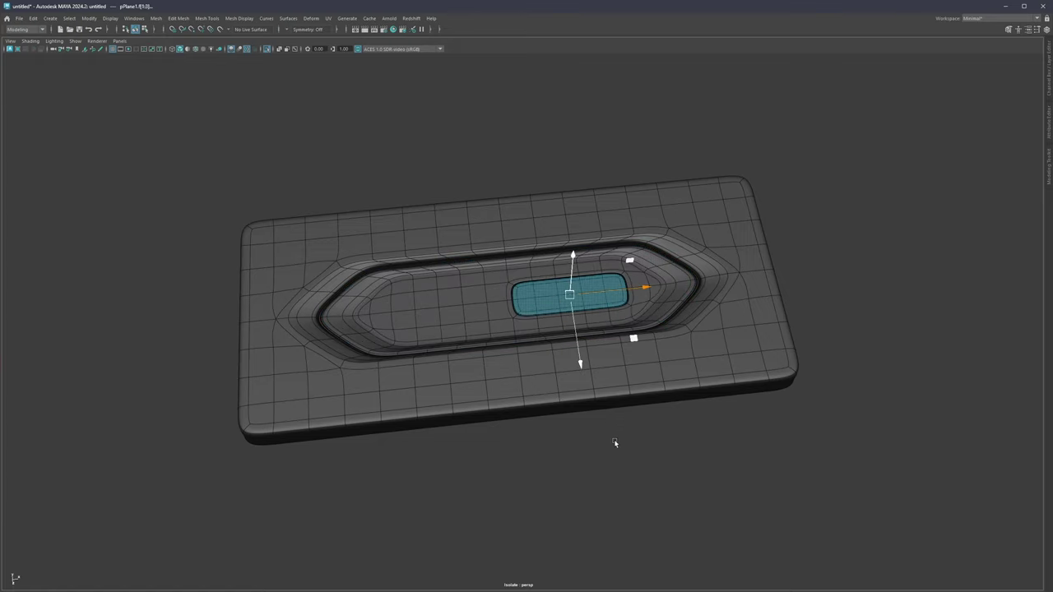
click(609, 442)
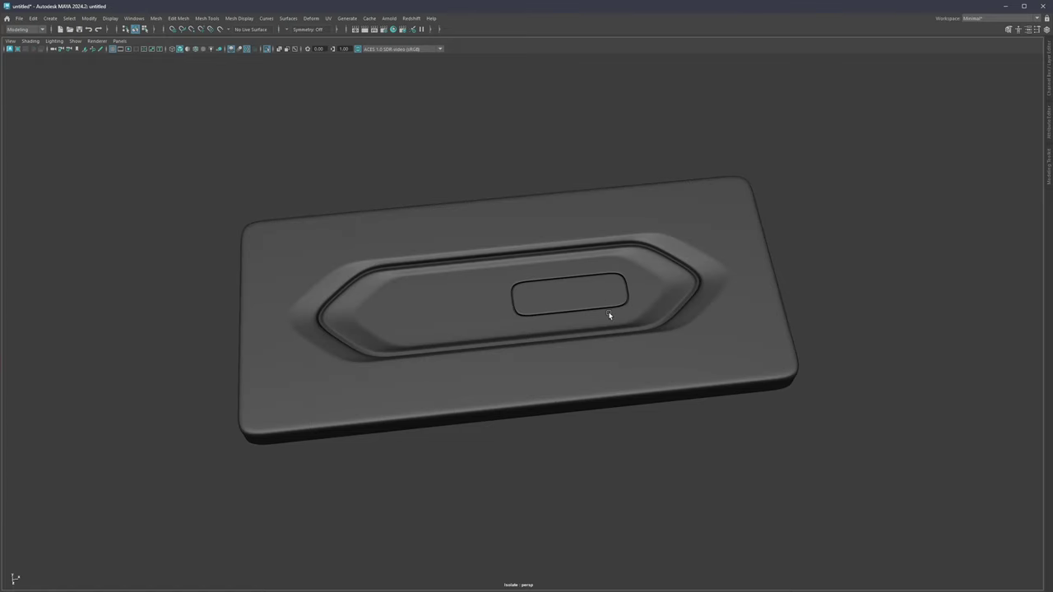
End the plate's isolation and isolate the two cylinders for a closer view.
scroll(565, 327, down, 3)
mouse_move(540, 304)
alt+mouse_down()
mouse_move(533, 330)
mouse_move(535, 315)
alt+mouse_up()
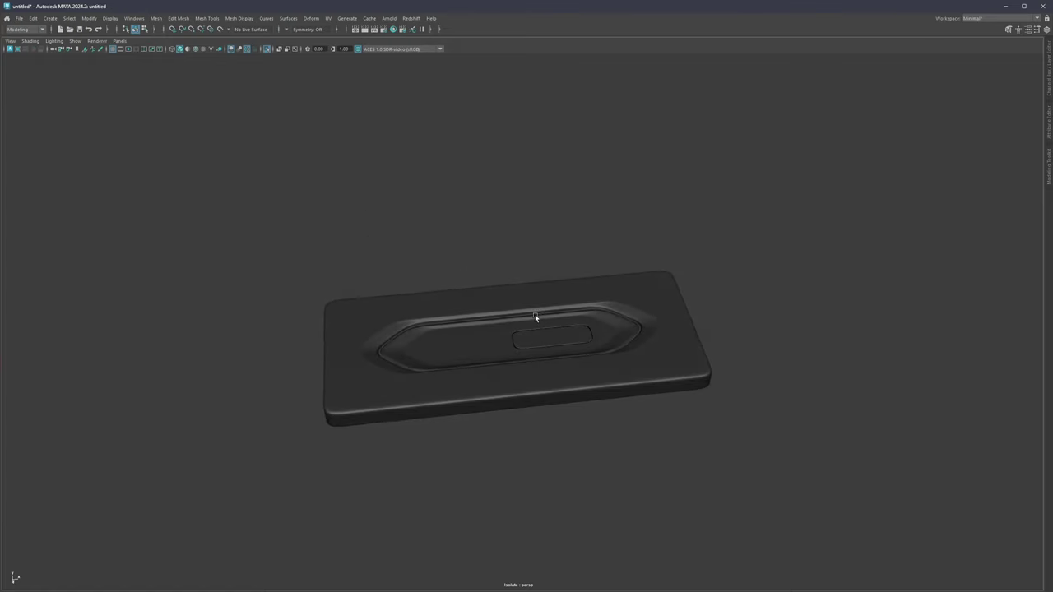
key(ctrl+1)
alt+middle_drag(519, 284, 514, 314)
drag(606, 168, 354, 278)
key(ctrl+1)
click(354, 244)
alt+middle_drag(355, 244, 360, 322)
alt+right_drag(361, 322, 497, 332)
alt+middle_drag(451, 304, 491, 320)
alt+drag(491, 320, 472, 279)
alt+middle_drag(469, 315, 496, 264)
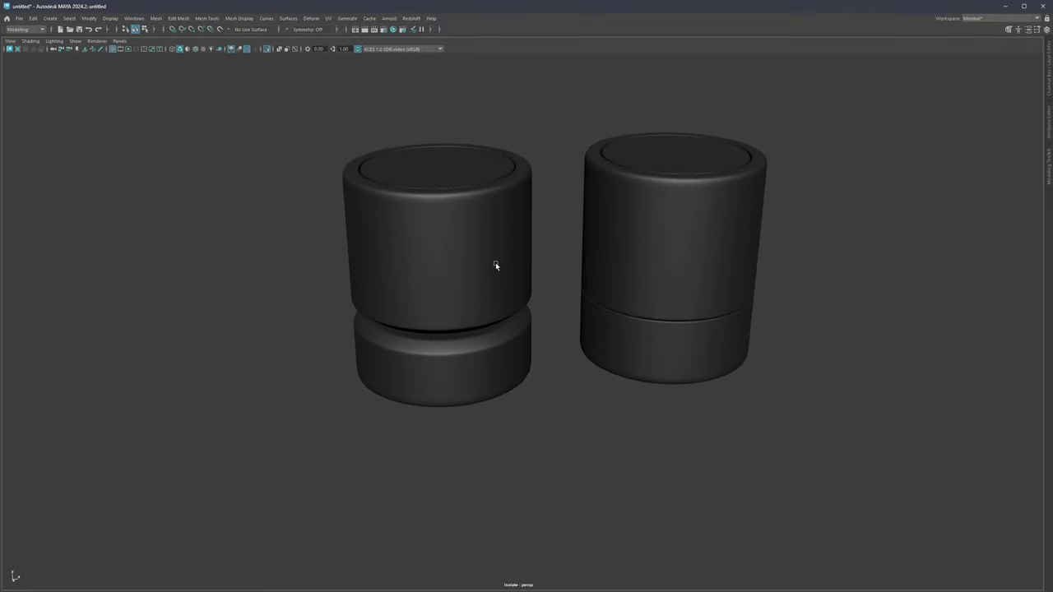
Try to move the lower section of the grooved cylinder slightly down, and undo the move.
click(449, 357)
key(F11)
double_click(452, 354)
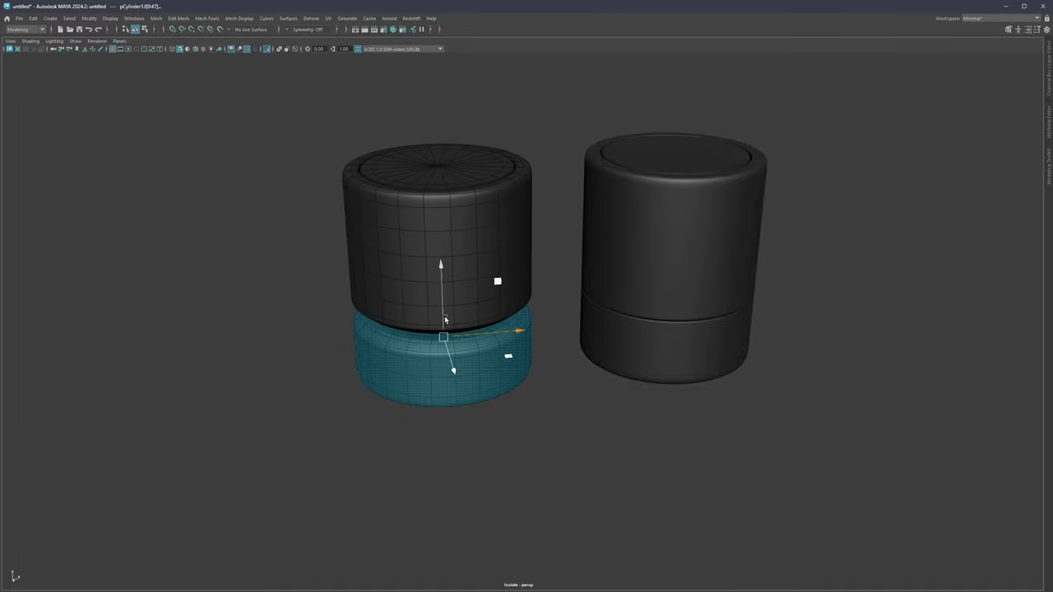
drag(443, 315, 443, 320)
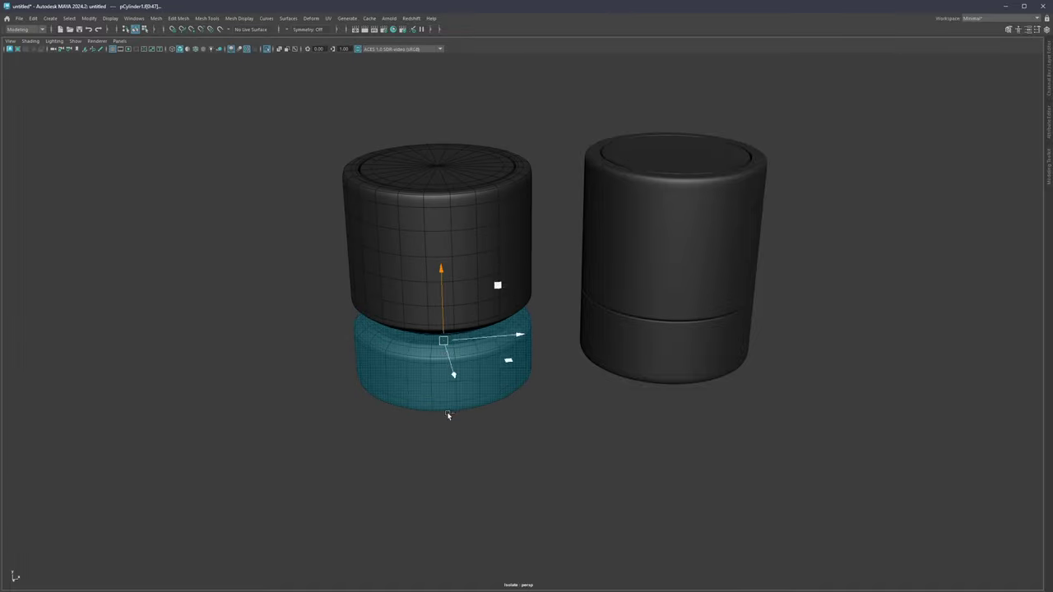
key(ctrl+z)
click(500, 464)
key(F8)
click(230, 308)
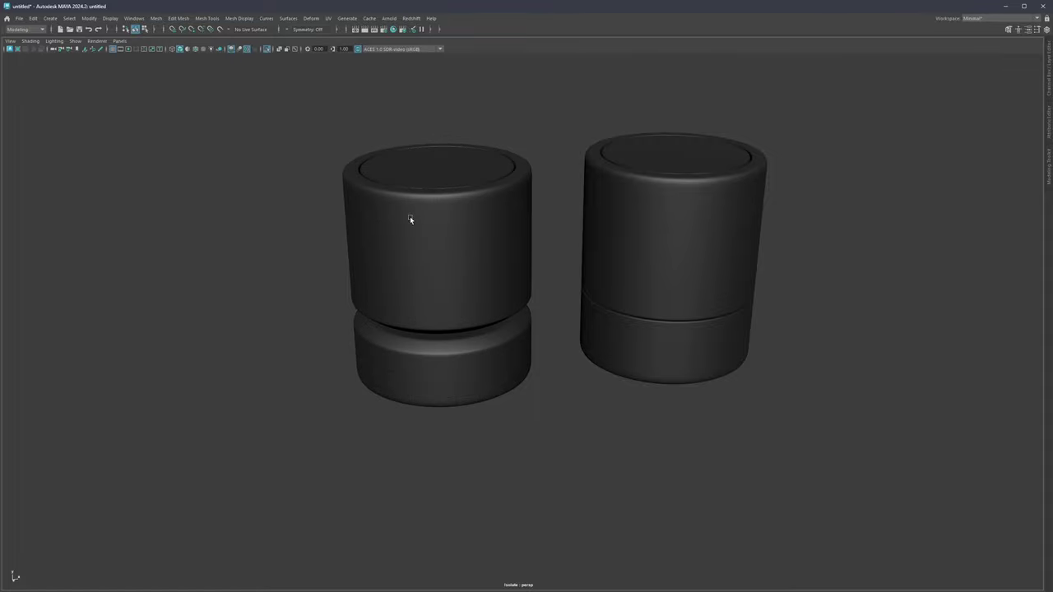
Examine the seams, top insets and rounded edges of both cylinders from several angles.
mouse_move(410, 218)
alt+mouse_down()
mouse_move(416, 258)
mouse_move(423, 223)
alt+mouse_up()
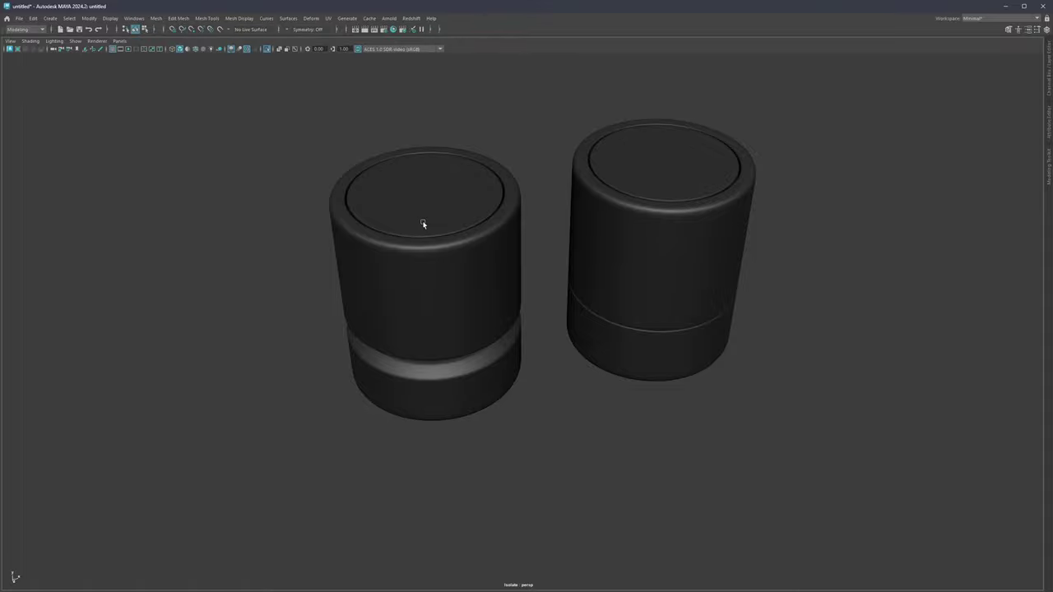
alt+drag(430, 339, 444, 263)
drag(526, 151, 353, 451)
click(362, 452)
alt+middle_drag(511, 404, 443, 363)
alt+drag(443, 365, 442, 354)
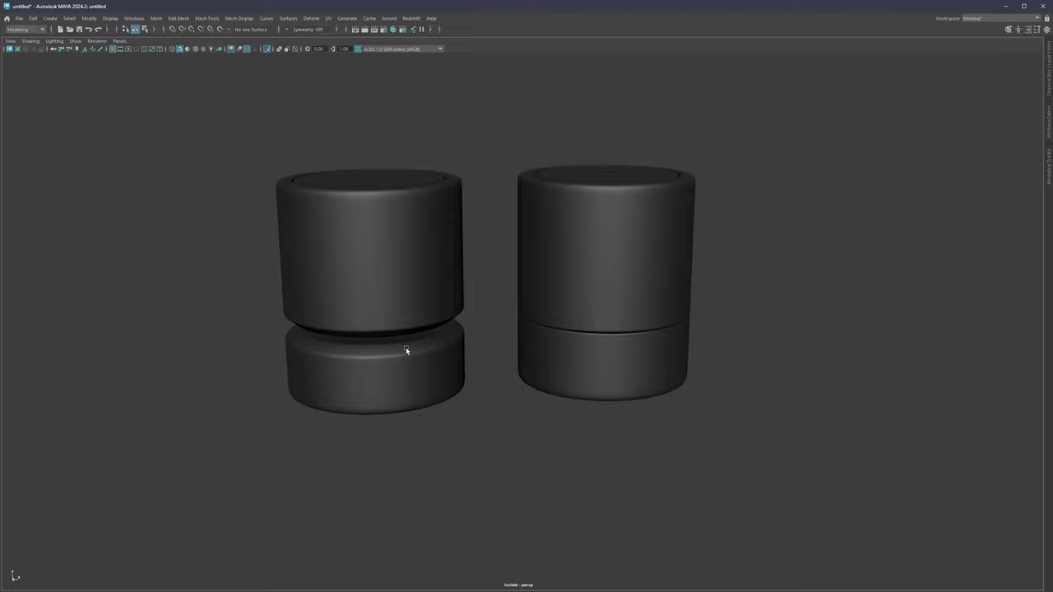
alt+drag(567, 269, 599, 220)
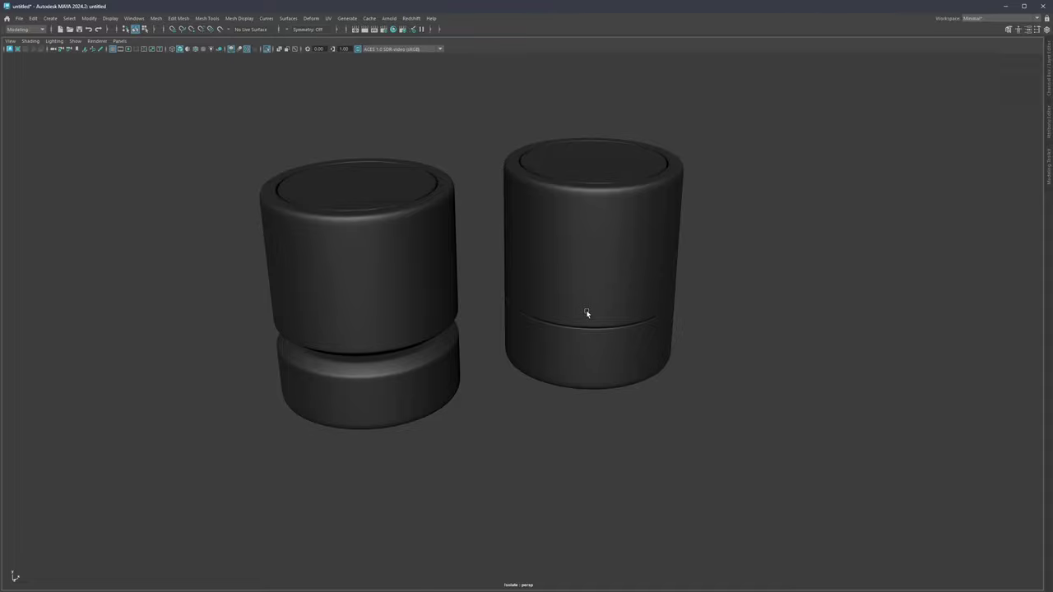
alt+middle_drag(621, 278, 623, 299)
mouse_move(623, 299)
alt+mouse_down()
mouse_move(608, 281)
mouse_move(629, 298)
alt+mouse_up()
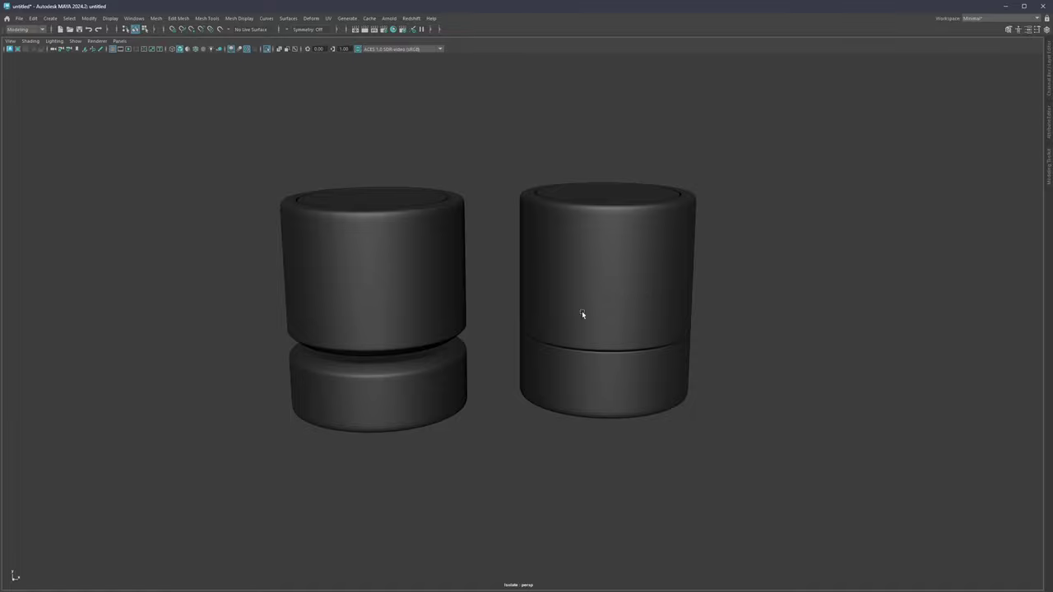
alt+drag(583, 313, 571, 333)
alt+middle_drag(527, 327, 452, 311)
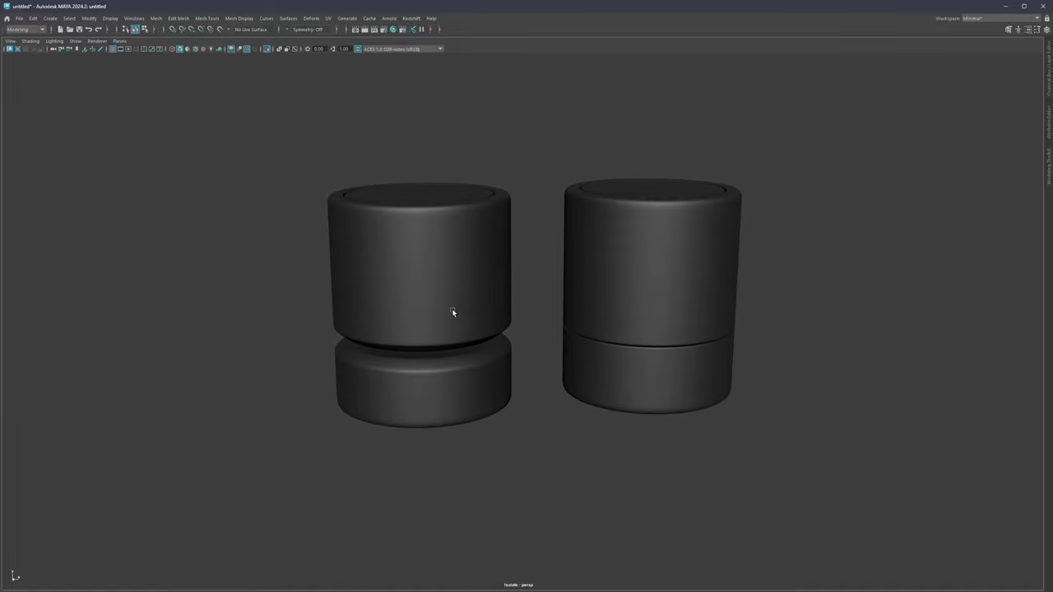
Isolate only the cylinder with the wide groove.
drag(488, 137, 298, 449)
click(395, 384)
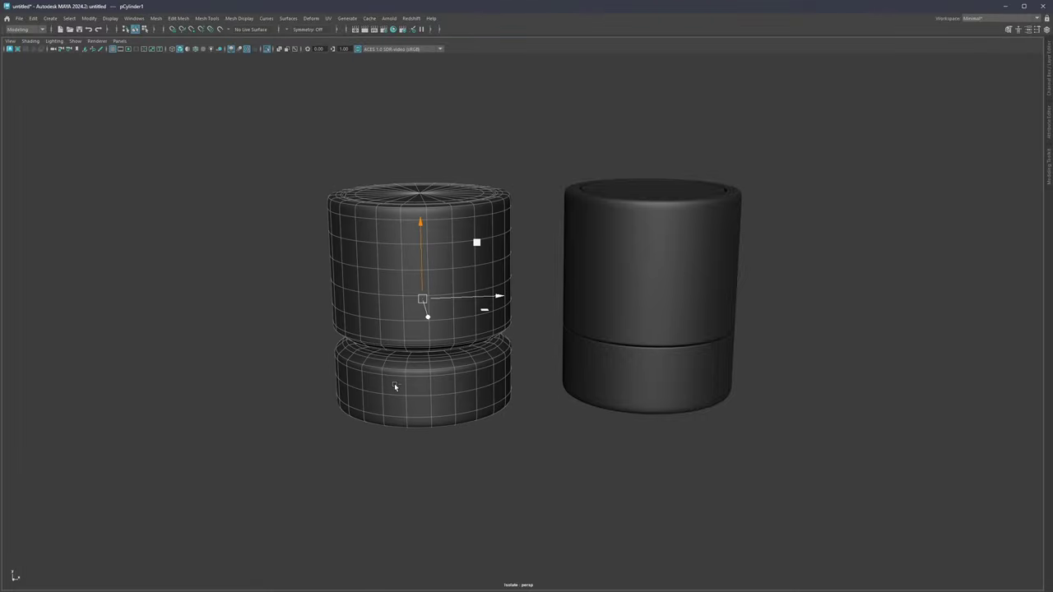
key(ctrl+1)
key(ctrl+1)
click(594, 365)
Delete the supporting edge loop at the upper rim of the grooved cylinder's lower section.
alt+middle_drag(424, 375, 521, 328)
scroll(514, 333, up, 5)
click(536, 333)
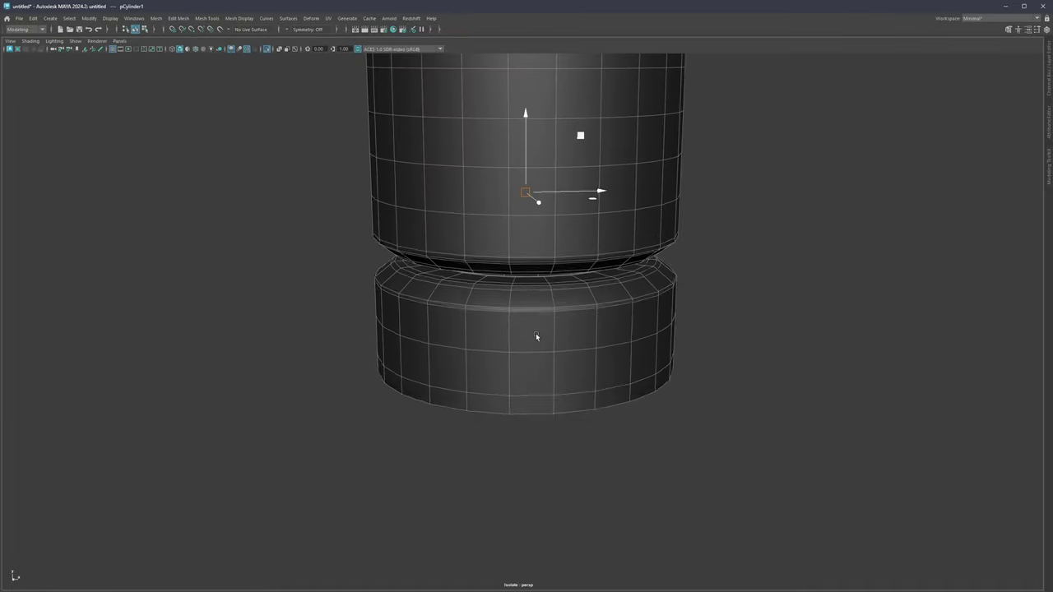
scroll(536, 333, up, 3)
right_drag(540, 349, 537, 295)
double_click(540, 305)
key(ctrl+Delete)
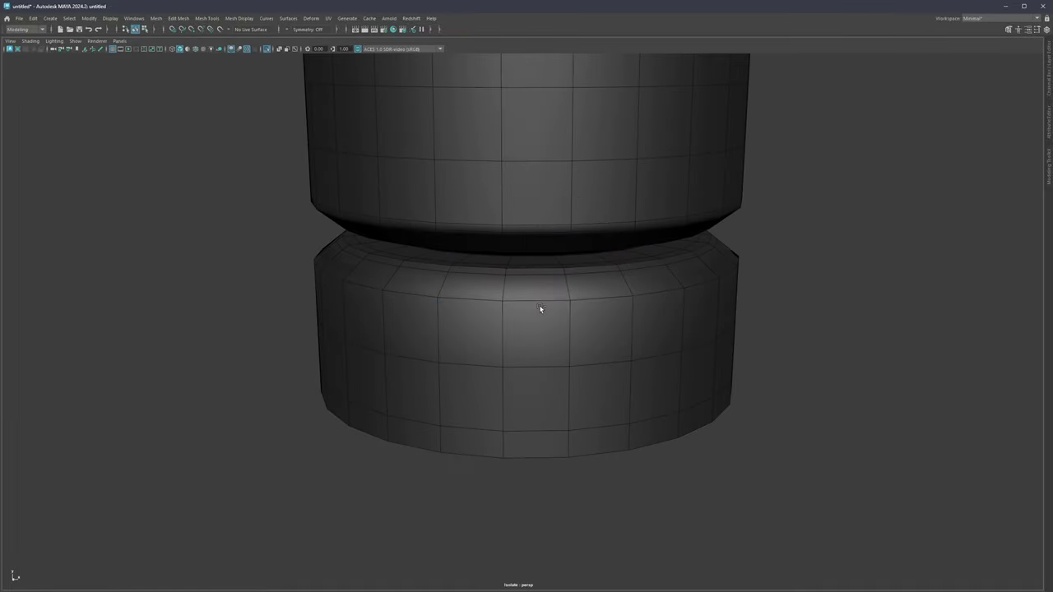
Bevel the upper rim edge loop of the cylinder's lower section with Chamfer off and a Fraction of 0.045.
double_click(542, 299)
key(ctrl+b)
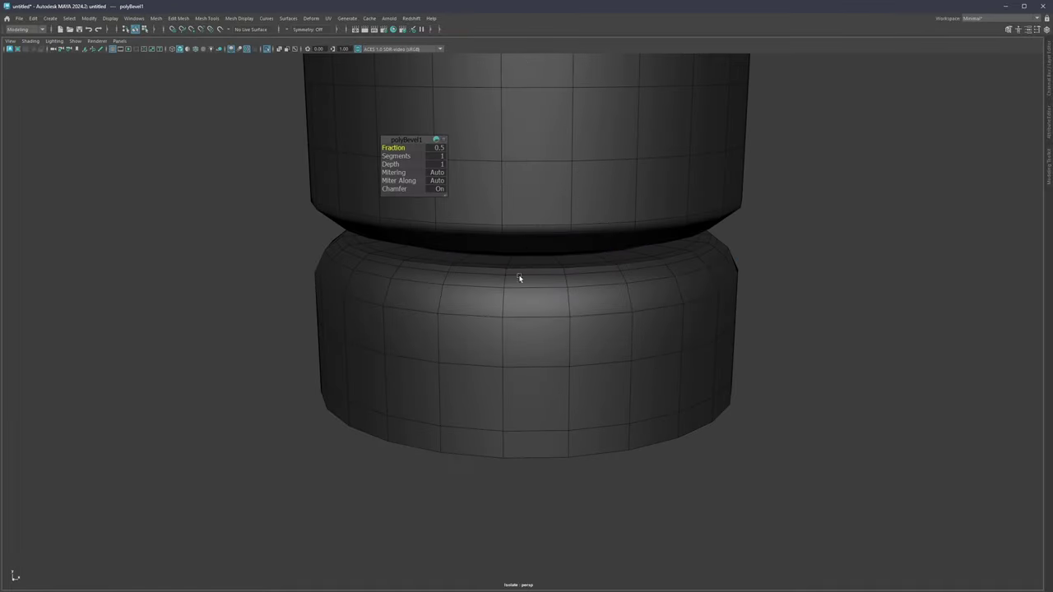
click(440, 189)
drag(395, 149, 228, 166)
click(272, 279)
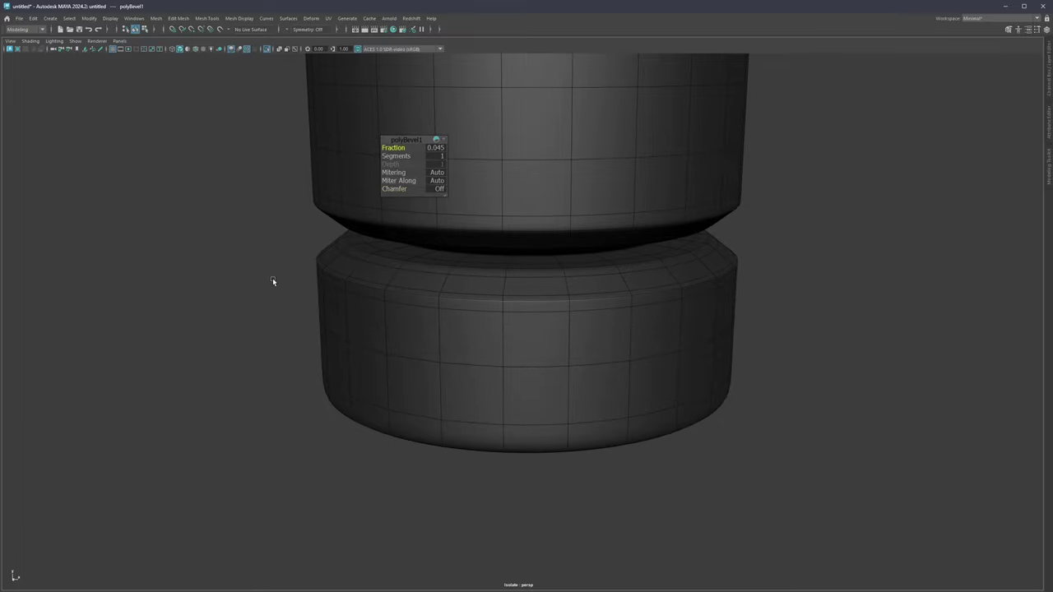
Undo the rim bevel edits on the grooved cylinder and show all objects in the scene again.
scroll(588, 299, down, 10)
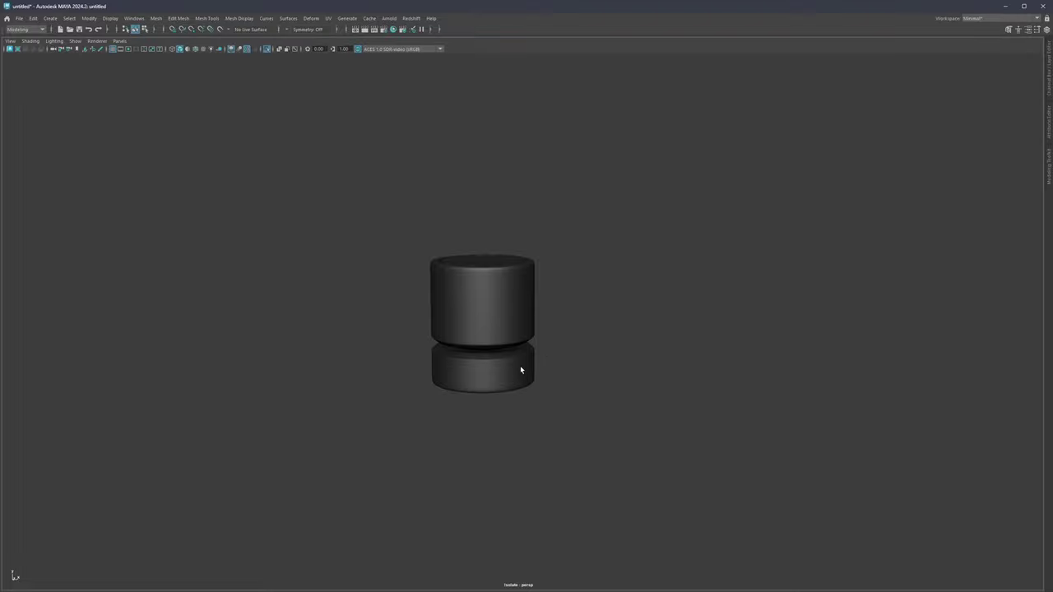
alt+middle_drag(500, 365, 524, 340)
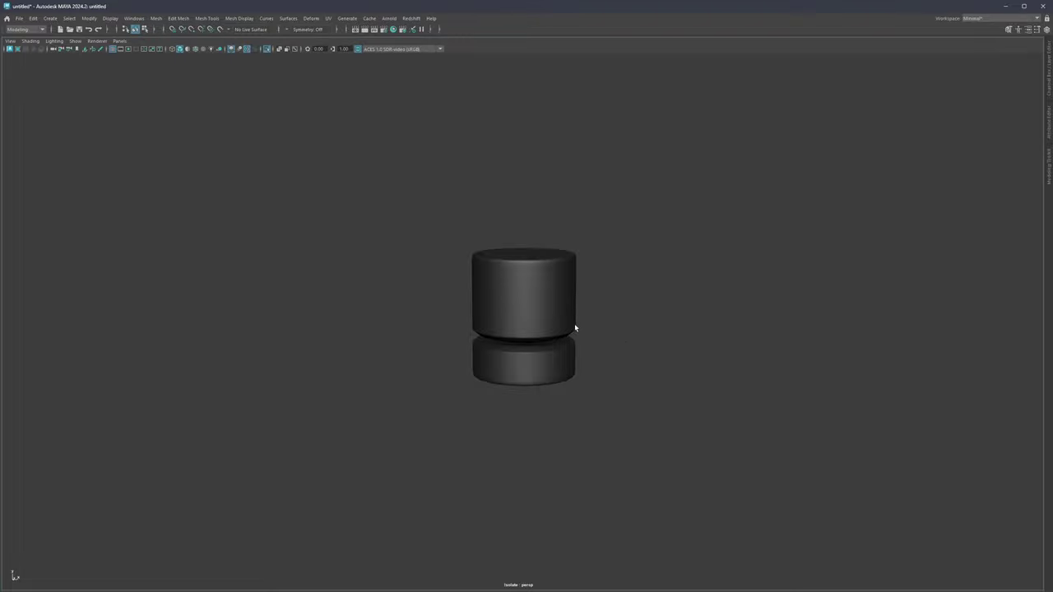
alt+drag(595, 346, 549, 347)
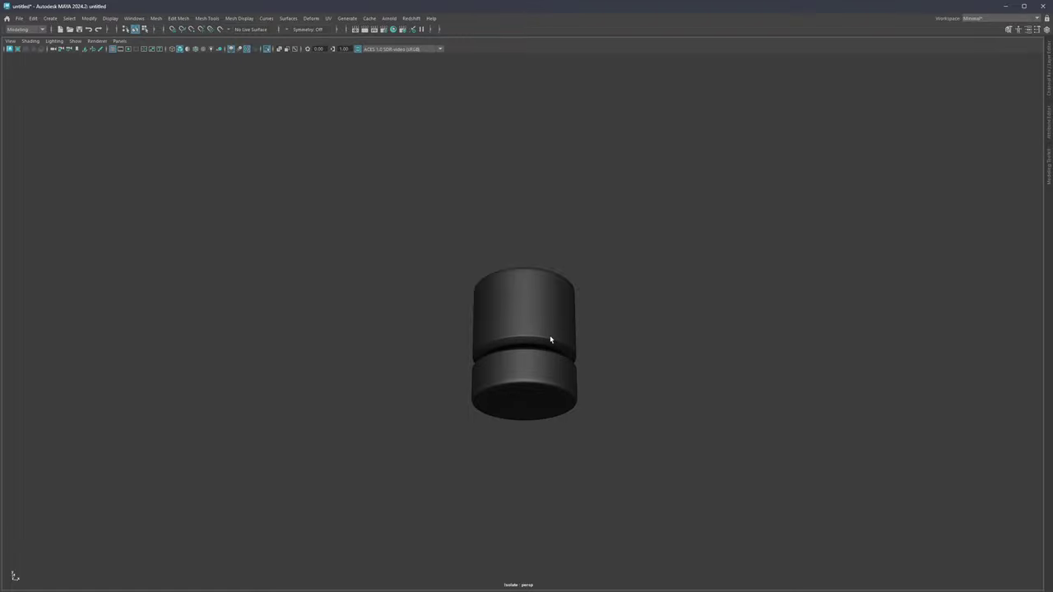
alt+drag(536, 353, 524, 377)
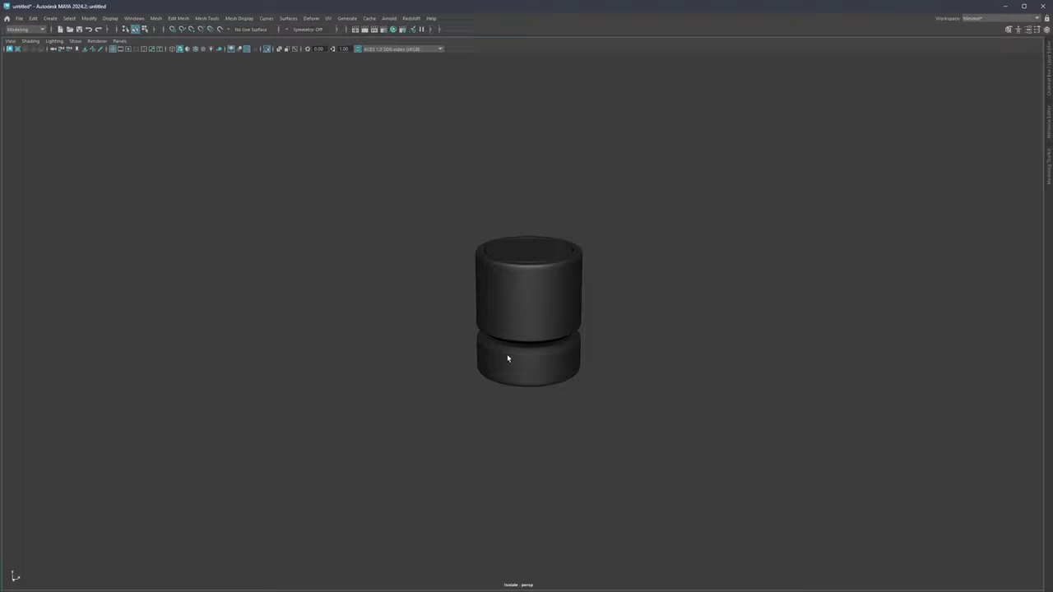
key(ctrl+1)
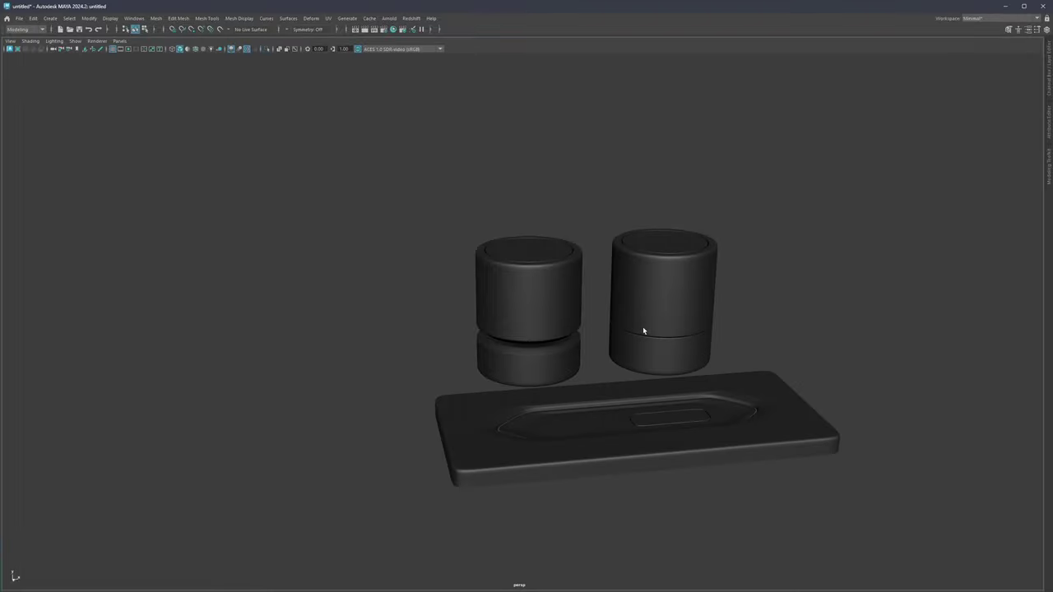
alt+drag(643, 327, 465, 332)
key(ctrl+z)
key(ctrl+z)
key(ctrl+z)
key(ctrl+z)
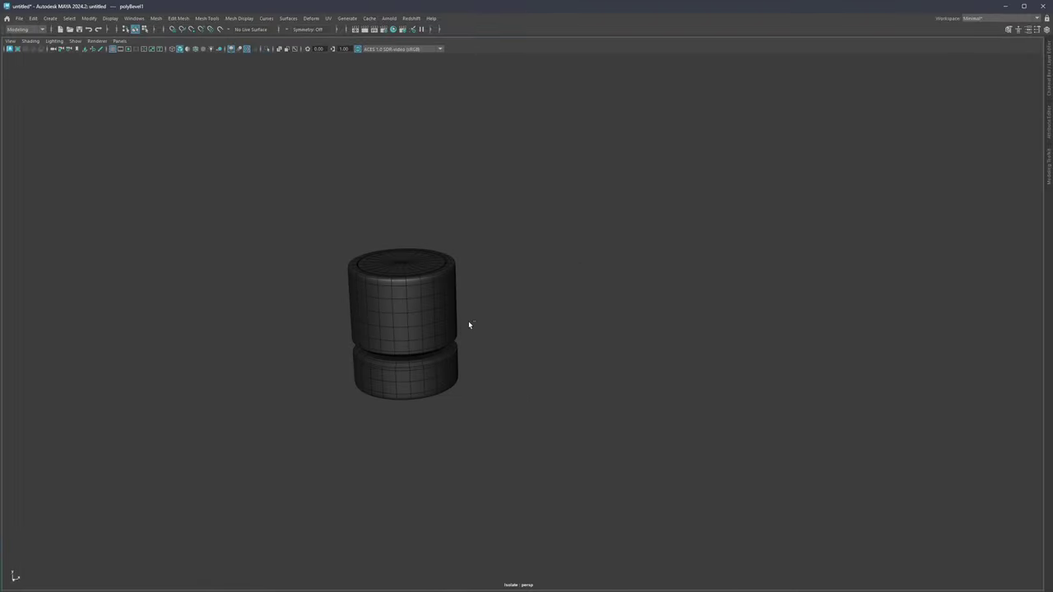
key(ctrl+z)
key(ctrl+z)
right_drag(478, 326, 442, 334)
click(499, 308)
key(ctrl+1)
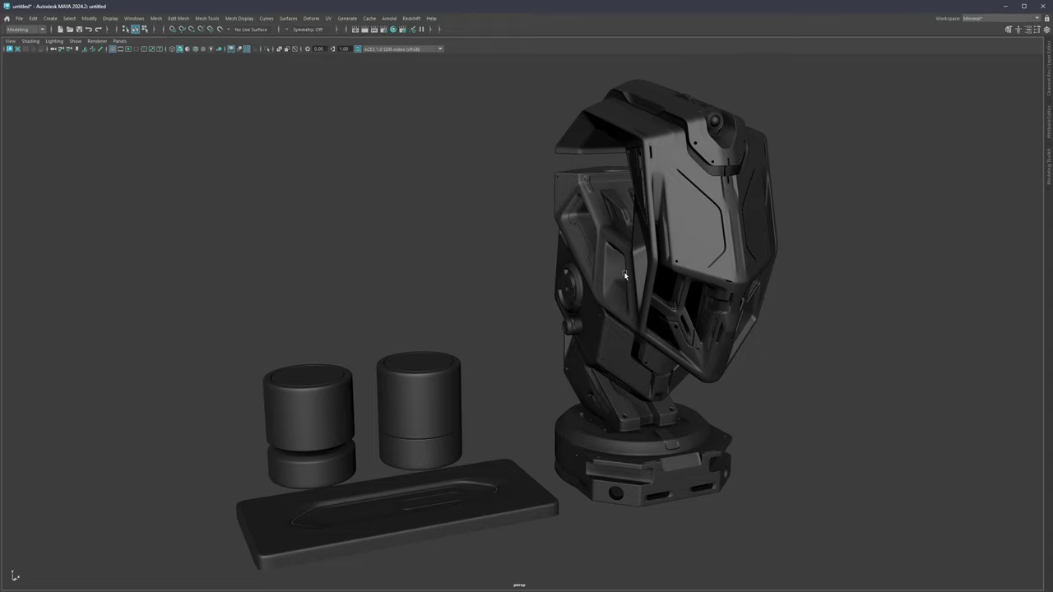
Isolate the grooved cylinder to review its groove and top inset, and bring back the full scene.
click(306, 455)
key(ctrl+1)
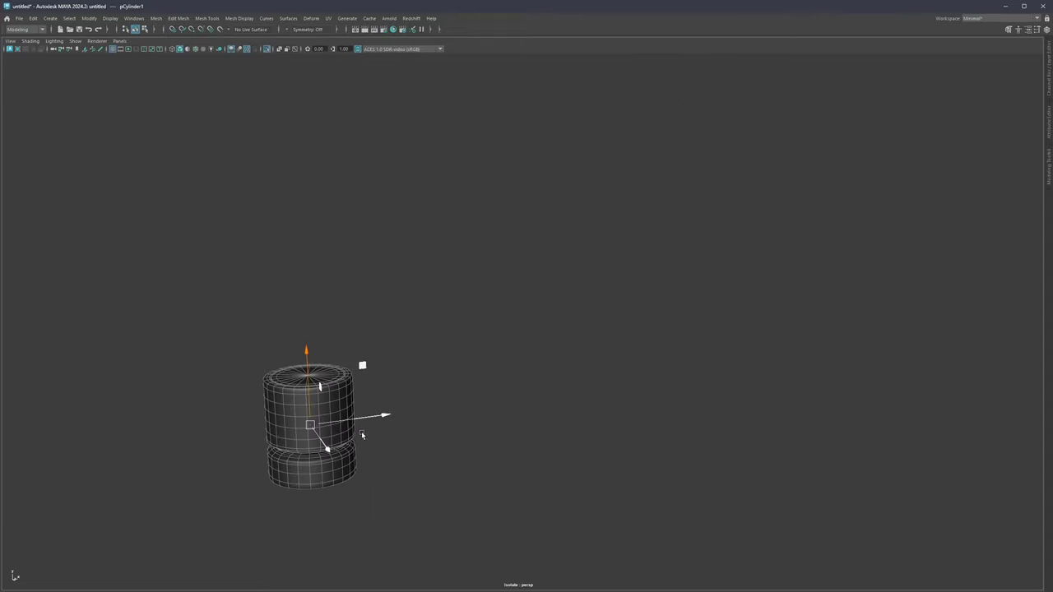
alt+middle_drag(361, 433, 482, 346)
scroll(490, 342, up, 3)
click(506, 356)
alt+middle_drag(389, 467, 455, 426)
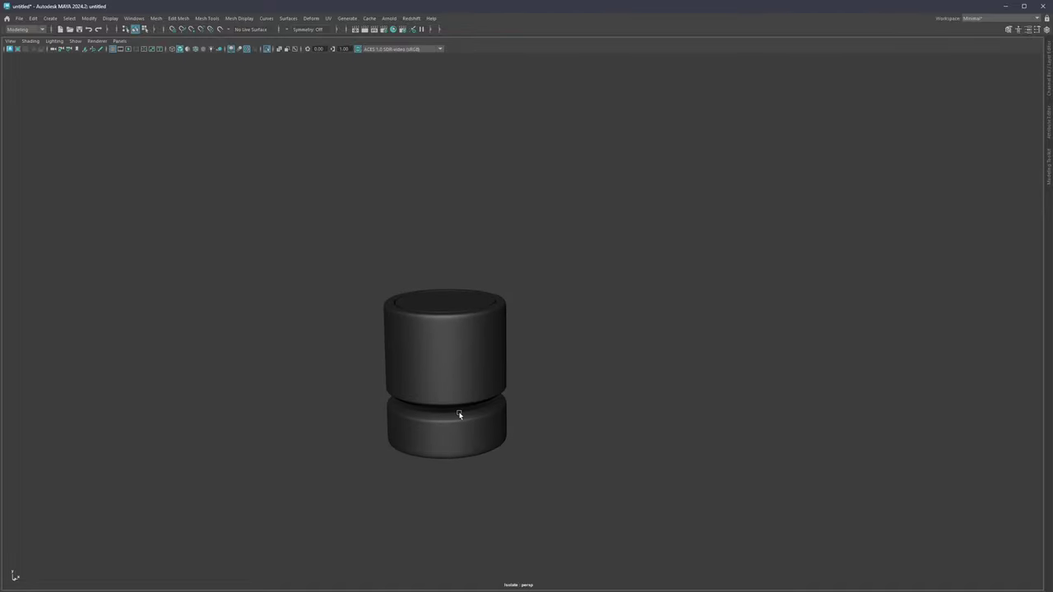
alt+middle_drag(452, 321, 461, 313)
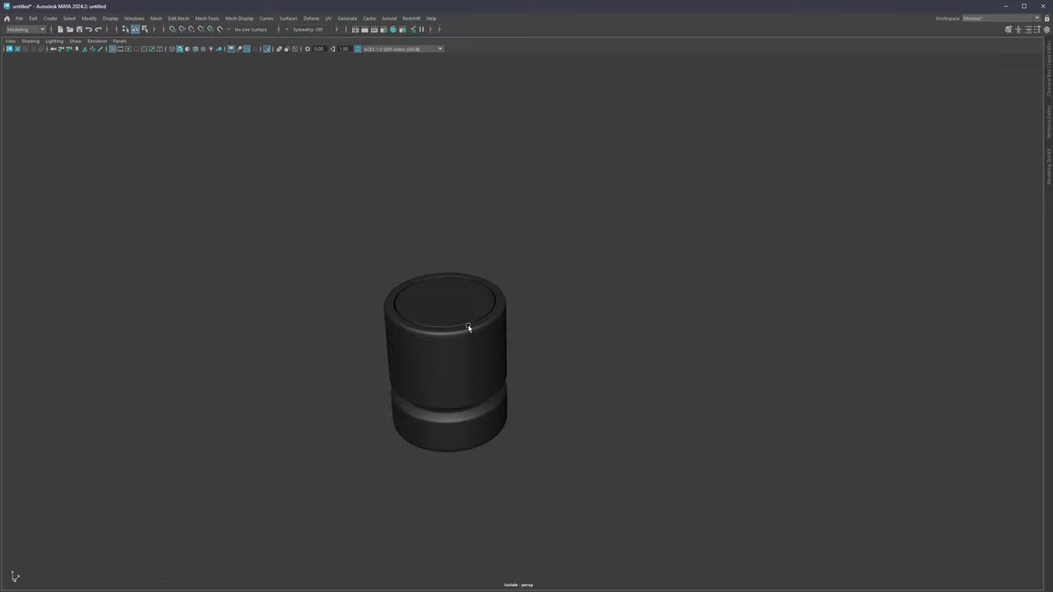
key(ctrl+1)
Nudge the robotic head's top cover piece slightly along the vertical axis and clear the selection.
alt+middle_drag(783, 197, 473, 306)
scroll(576, 284, down, 3)
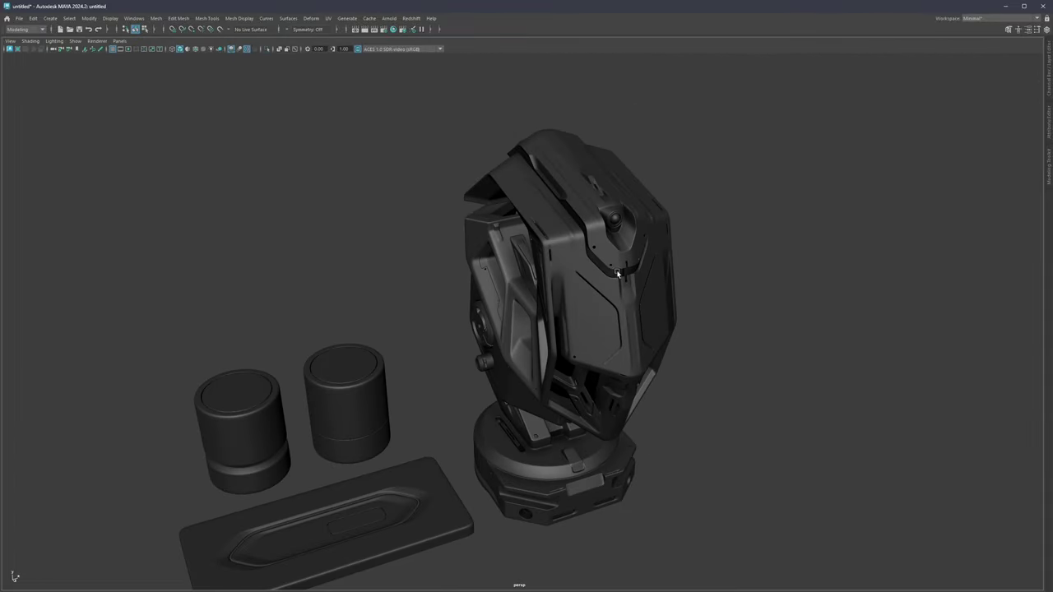
alt+drag(619, 275, 614, 238)
scroll(609, 239, up, 3)
alt+middle_drag(604, 240, 557, 232)
click(573, 218)
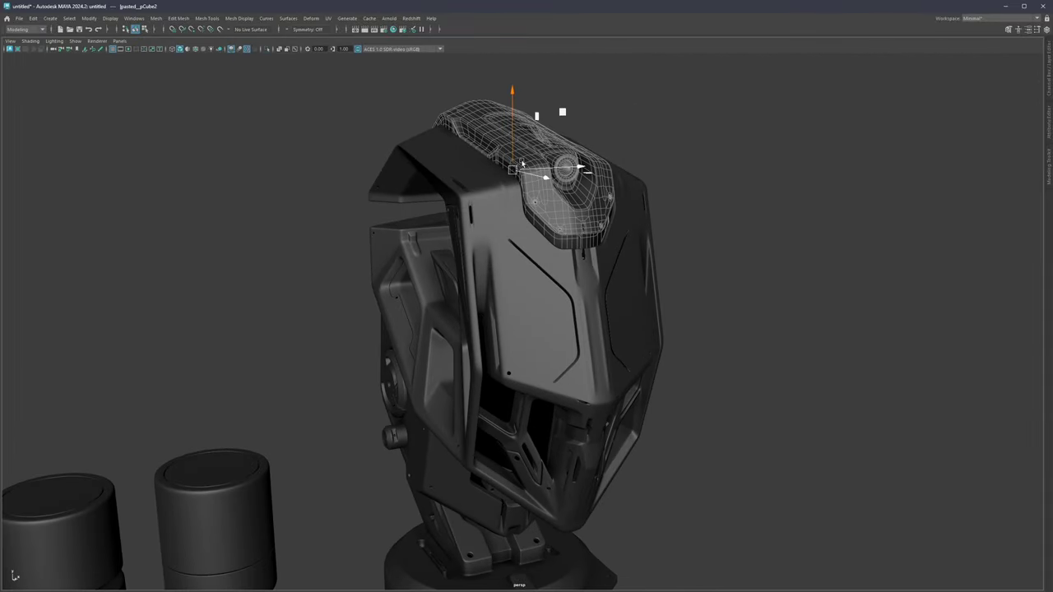
drag(514, 148, 518, 145)
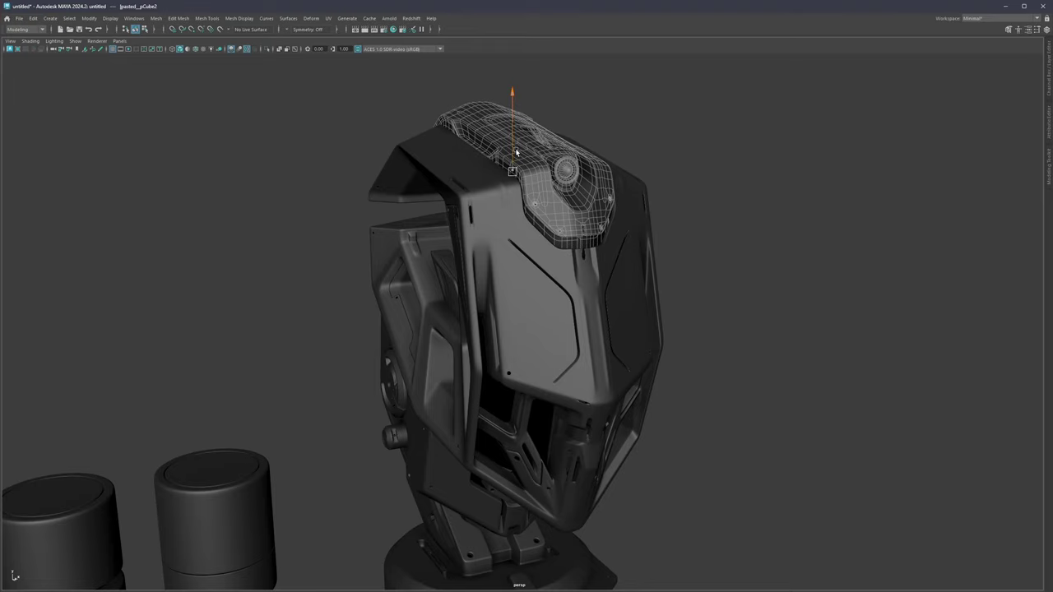
click(630, 151)
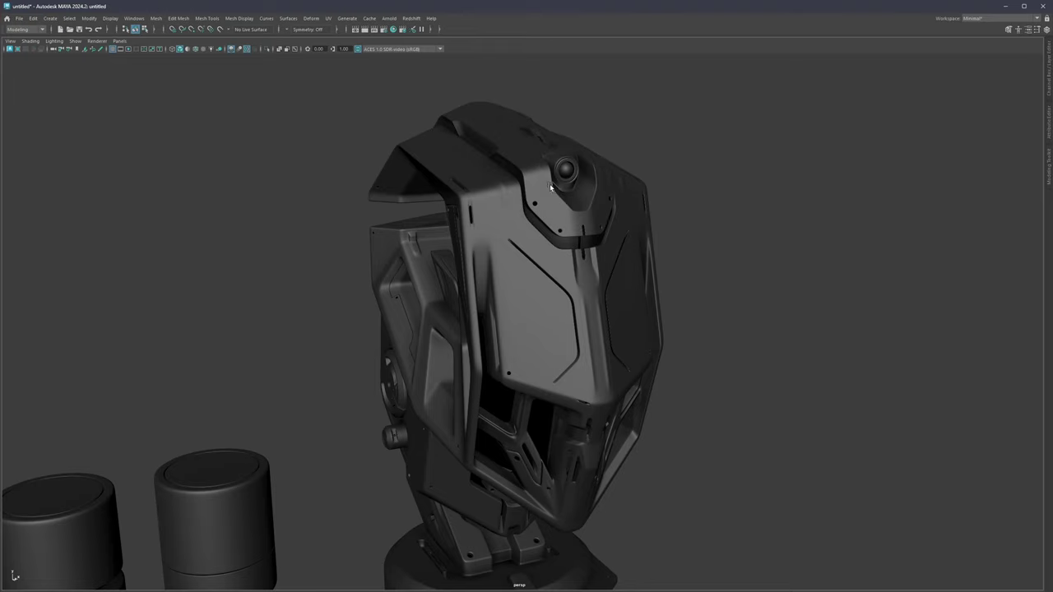
alt+middle_drag(551, 188, 590, 192)
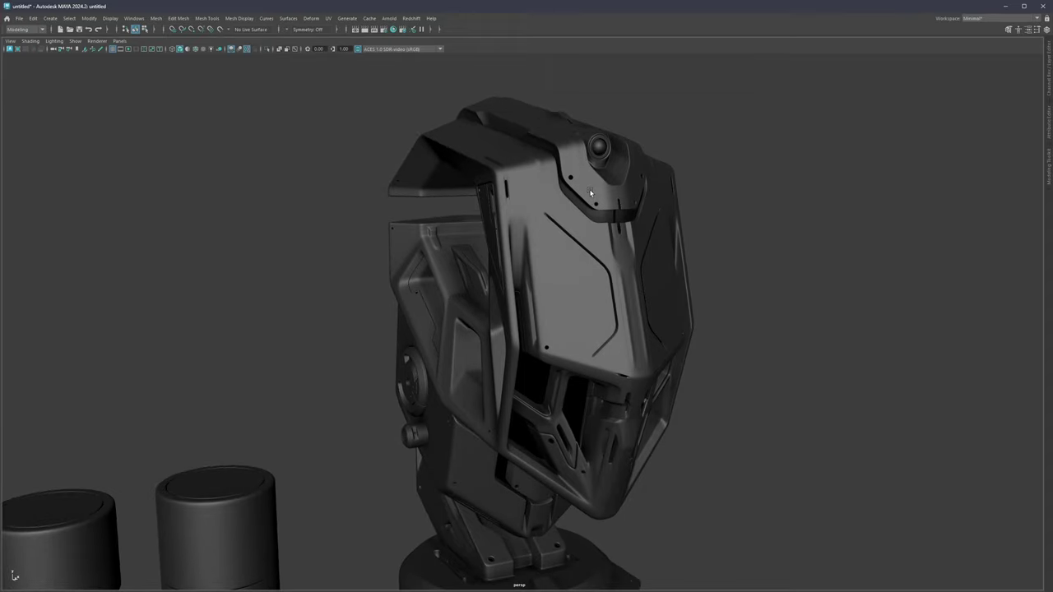
Examine the robotic head's side panels, grooves and separate cover pieces, and compare them with the two cylinders and the recessed plate.
alt+drag(586, 260, 485, 188)
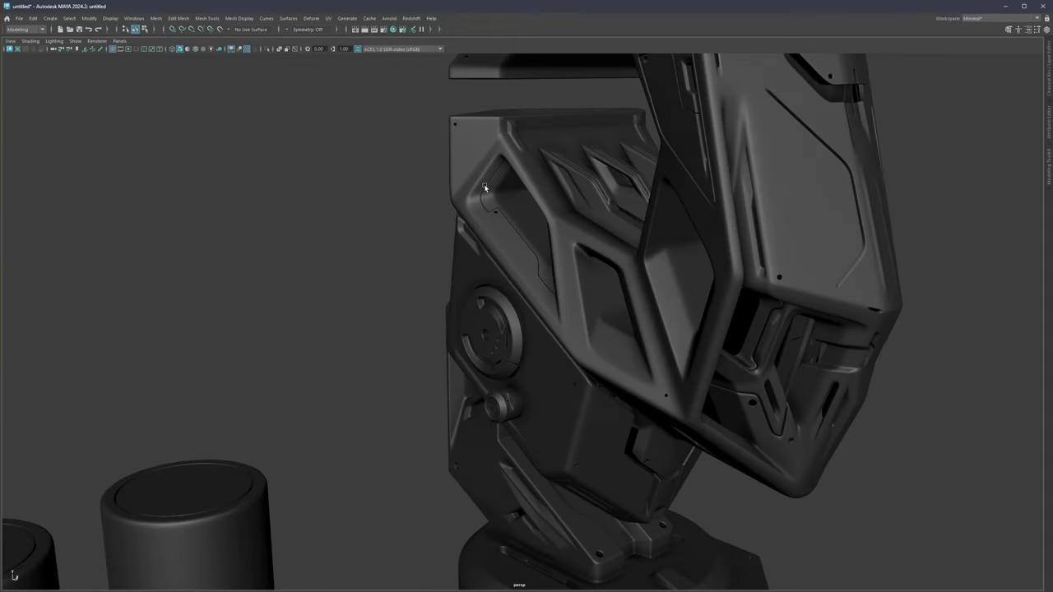
alt+drag(684, 112, 666, 218)
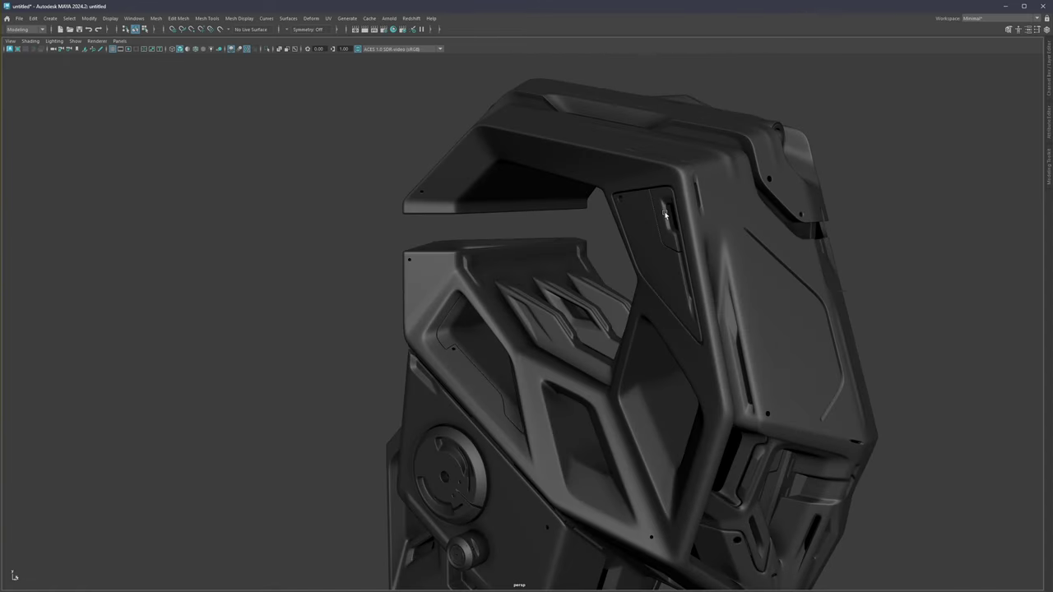
alt+drag(647, 225, 625, 226)
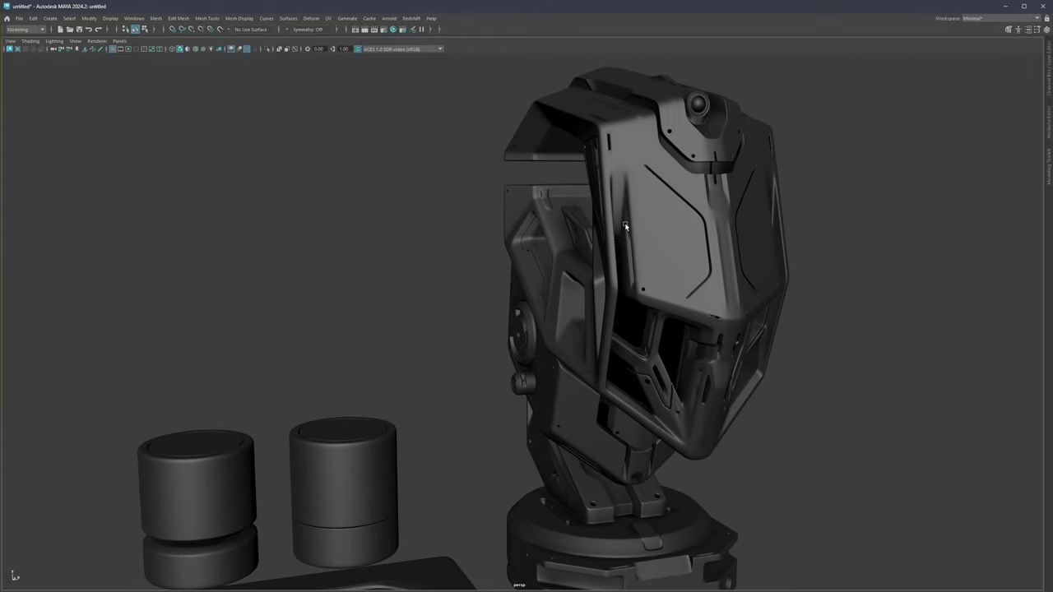
scroll(658, 234, down, 3)
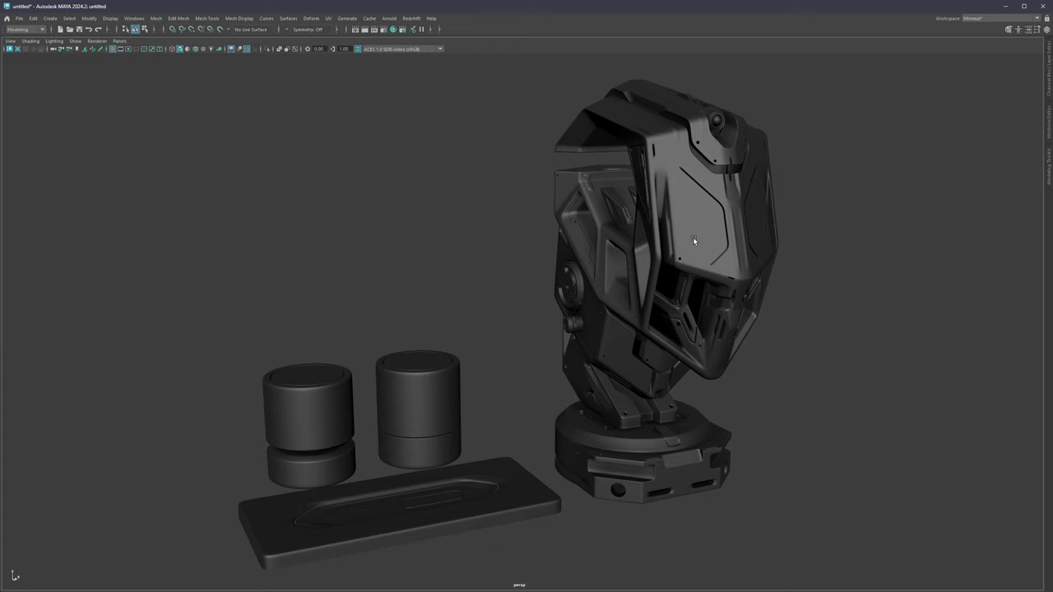
alt+middle_drag(480, 430, 566, 354)
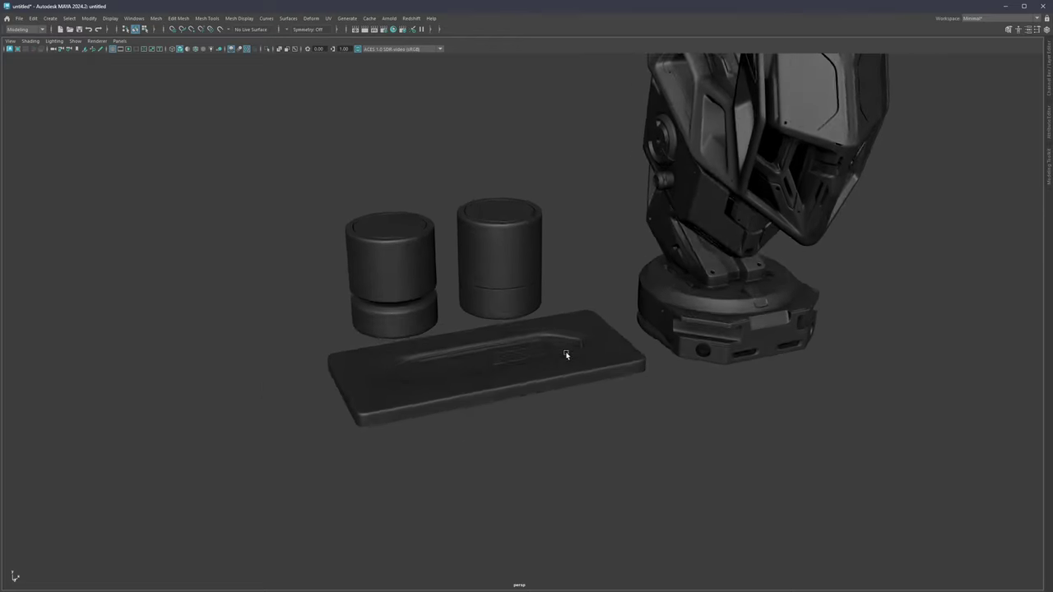
mouse_move(566, 355)
alt+mouse_down()
mouse_move(578, 322)
mouse_move(573, 365)
alt+mouse_up()
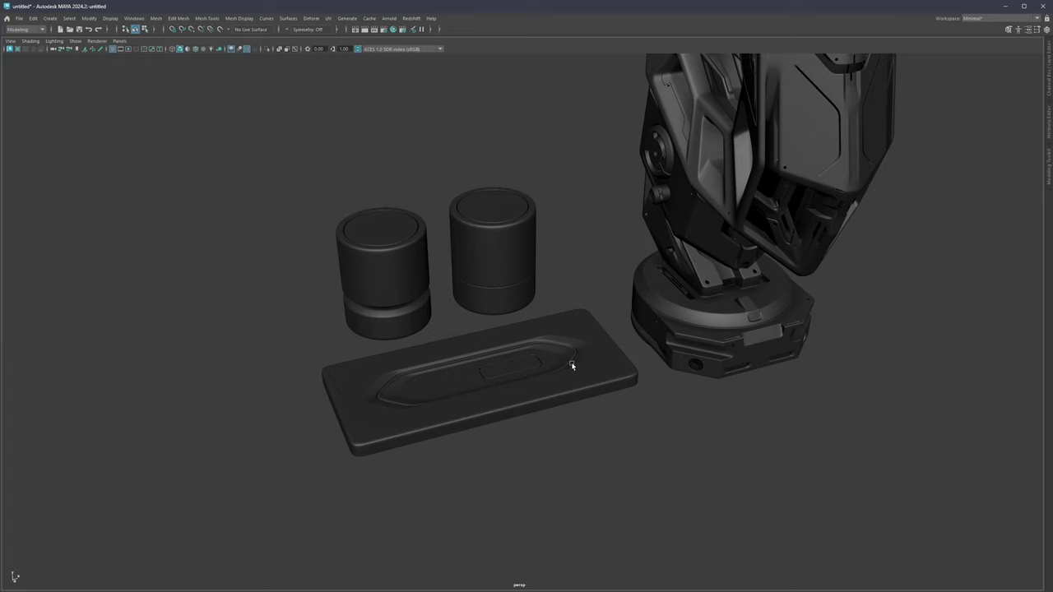
alt+drag(762, 233, 706, 265)
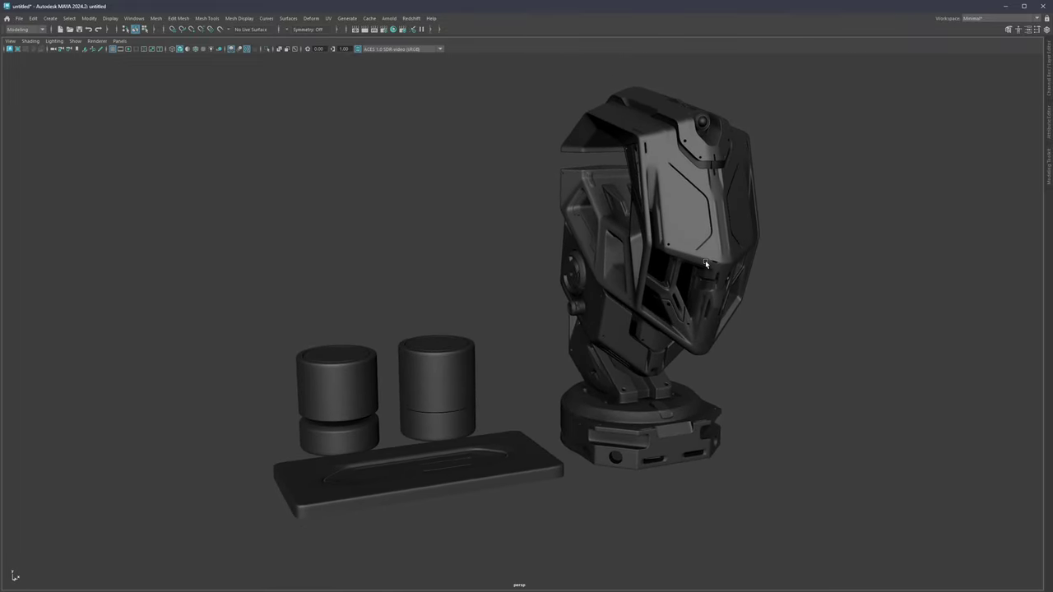